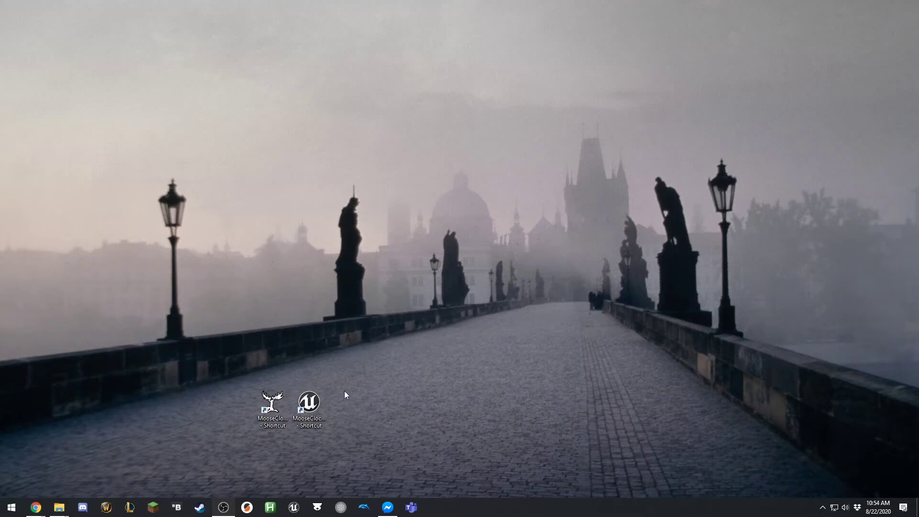
Step: Select the two MooseClock shortcuts on the desktop, including the MooseClock.exe one
left_click(310, 426)
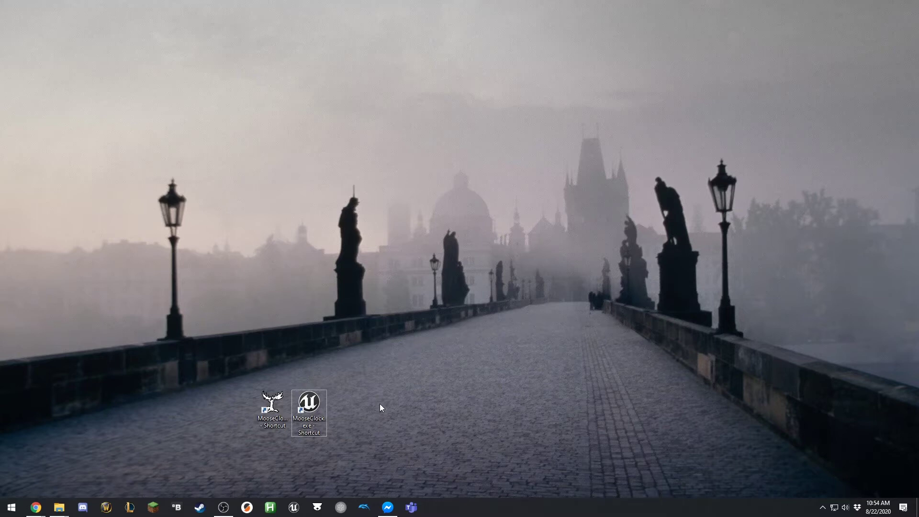
left_click_drag(243, 377, 286, 464)
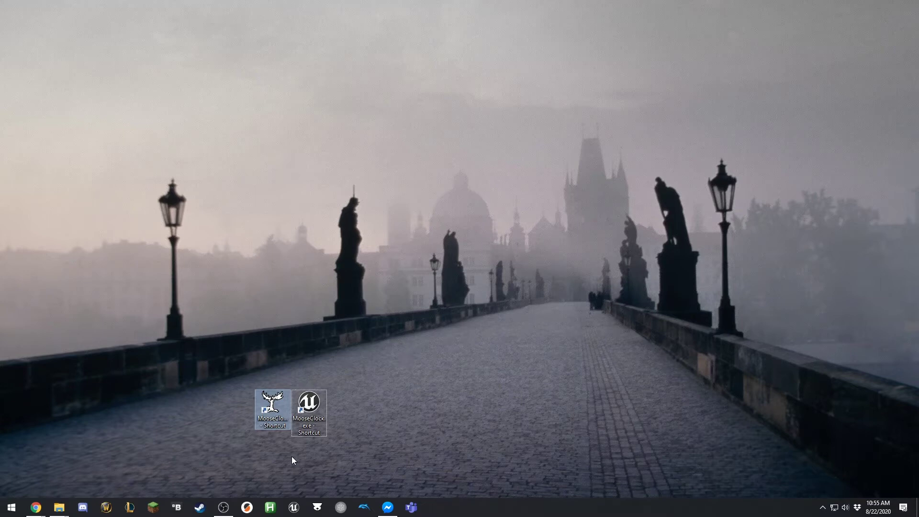
Step: Launch MooseClock from its desktop shortcut so its Settings screen appears
double_click(311, 406)
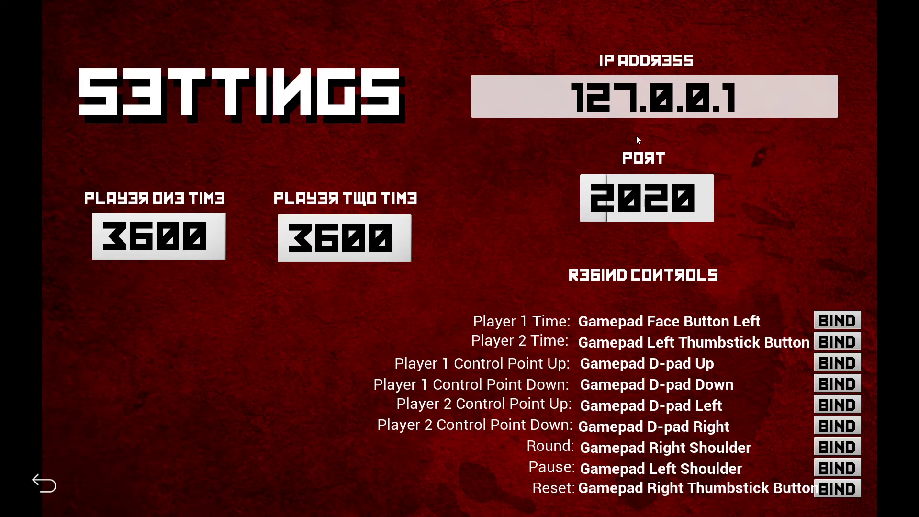
Step: Return to the main menu and open the scoreboard with both clocks at 60:00
left_click(37, 482)
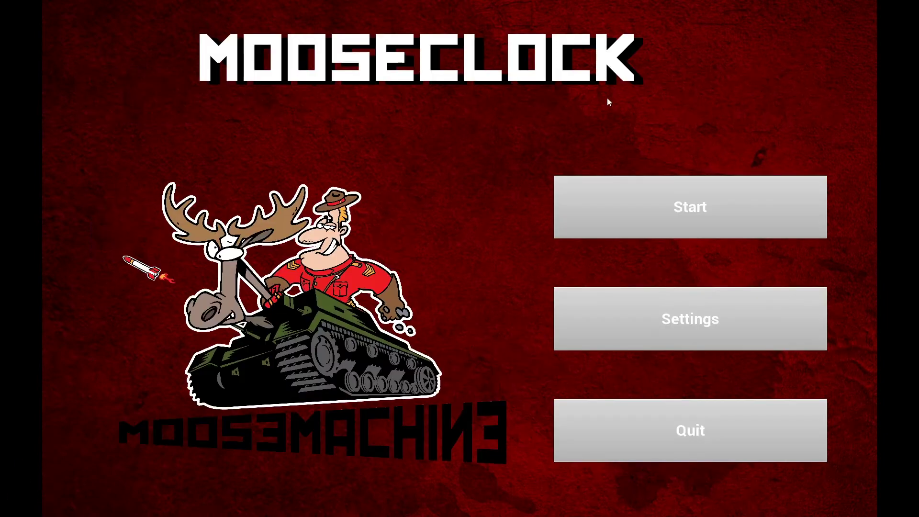
left_click(633, 188)
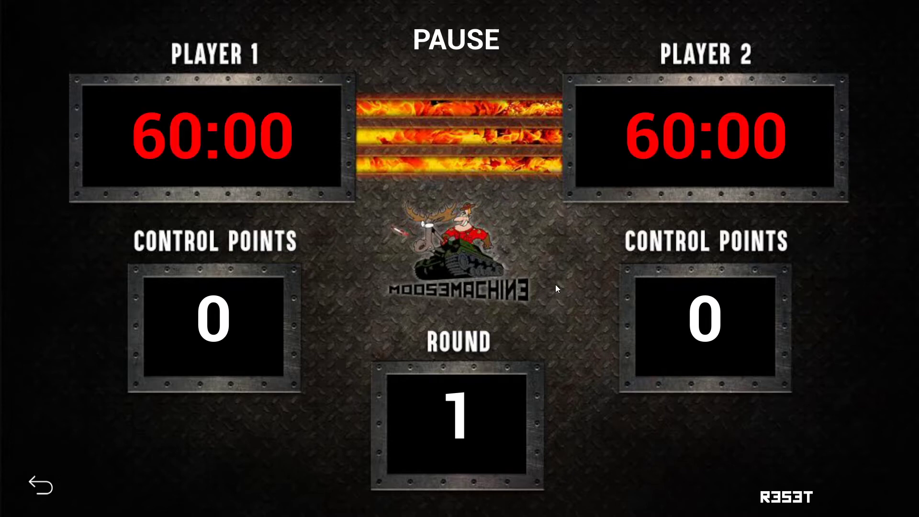
Step: Trial-run and swap the player clocks, then pause and reset to 60:00 with round 0
left_click(669, 148)
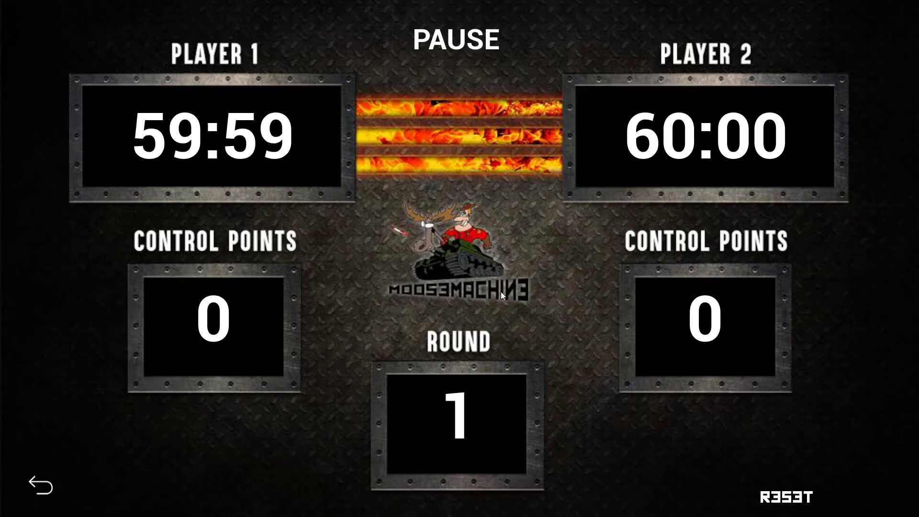
left_click(211, 178)
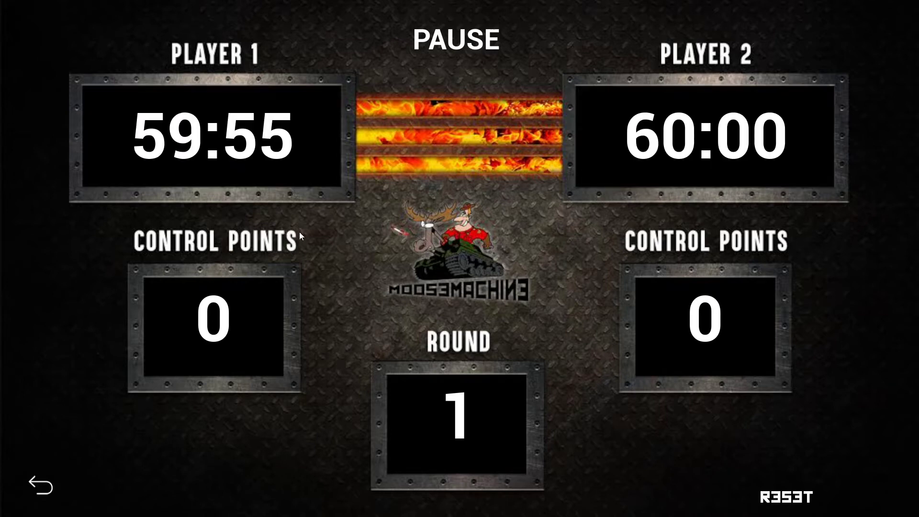
left_click(230, 113)
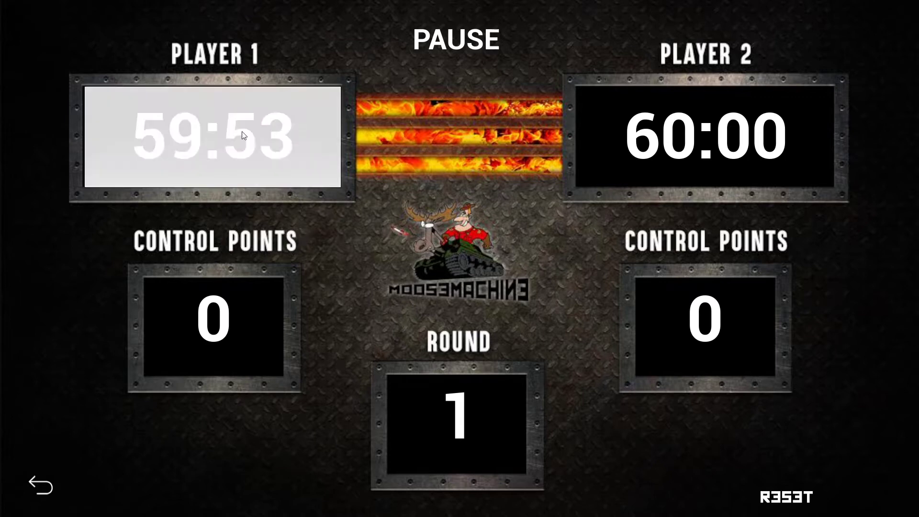
left_click(227, 131)
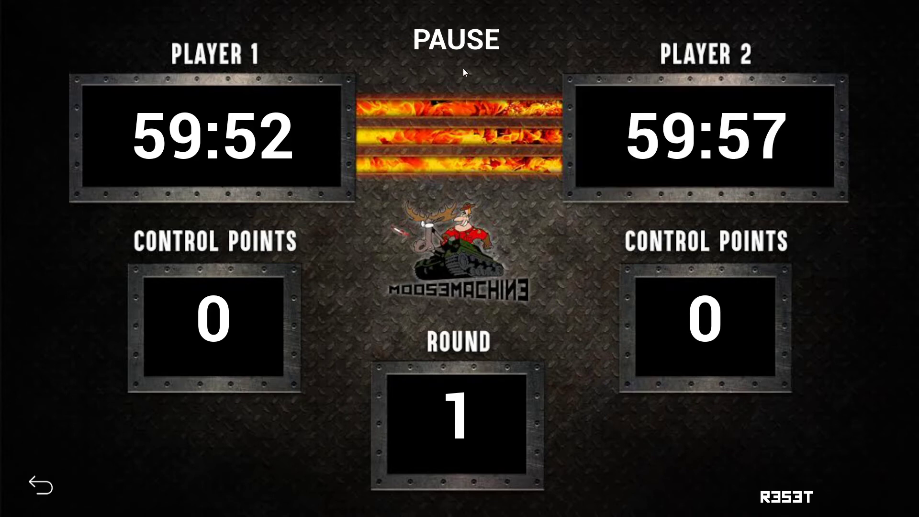
left_click(461, 47)
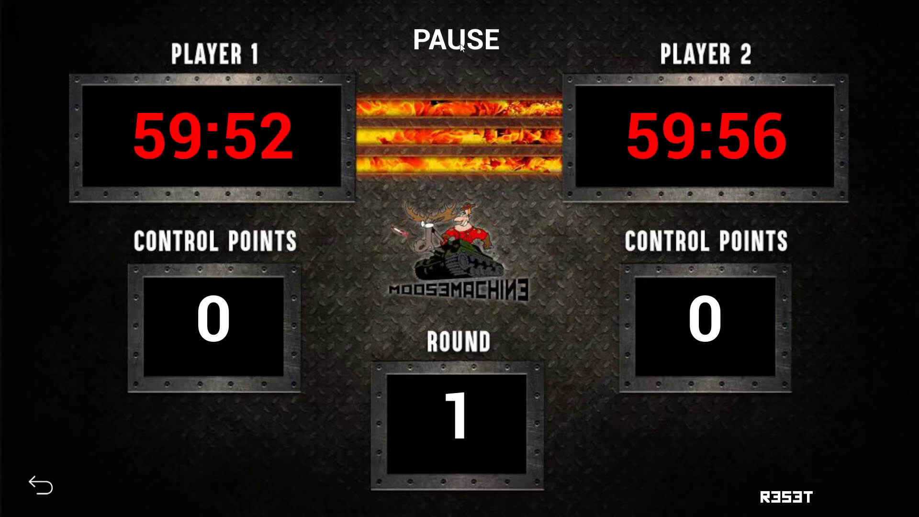
left_click(802, 496)
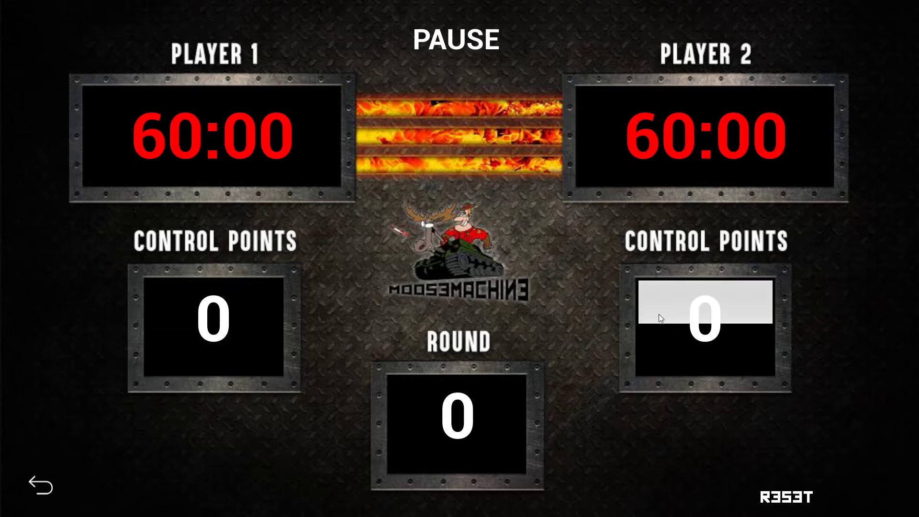
Step: Raise Player 2's control points to 6
left_click(666, 311)
left_click(666, 310)
left_click(665, 310)
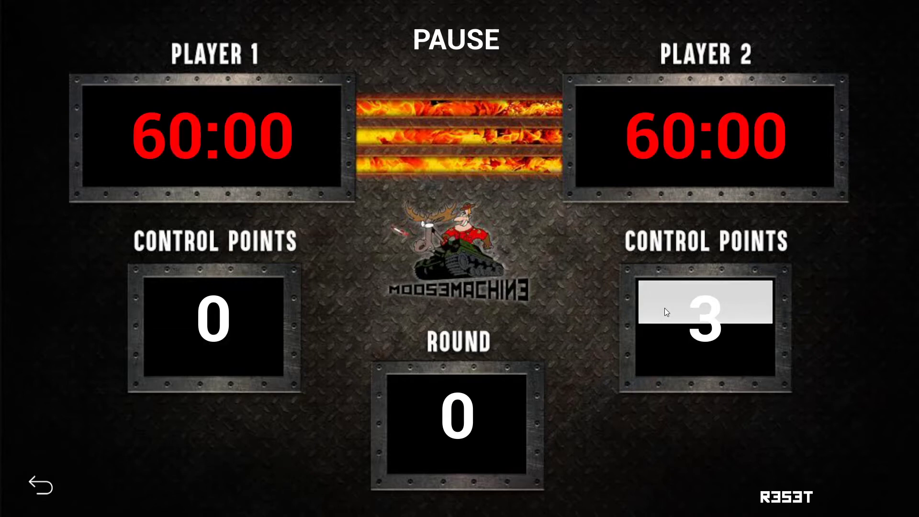
left_click(687, 339)
left_click(687, 339)
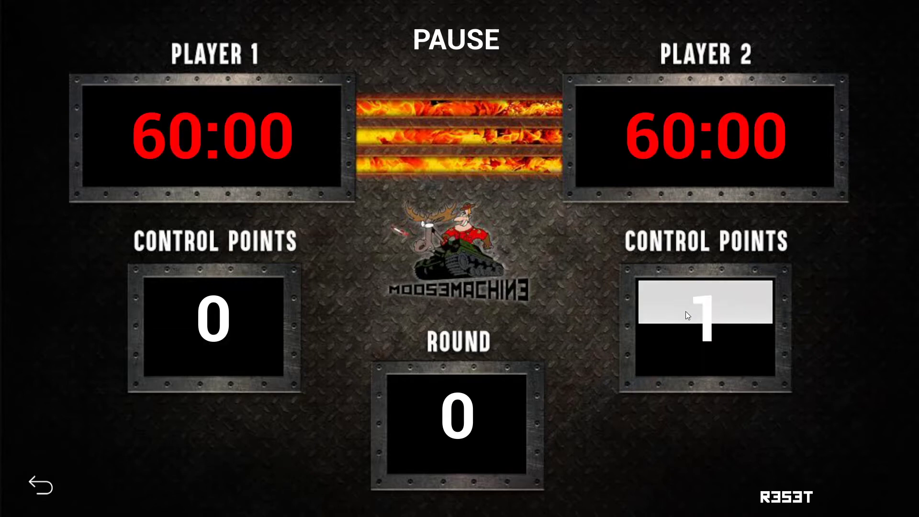
left_click(686, 309)
left_click(685, 309)
double_click(686, 309)
left_click(686, 309)
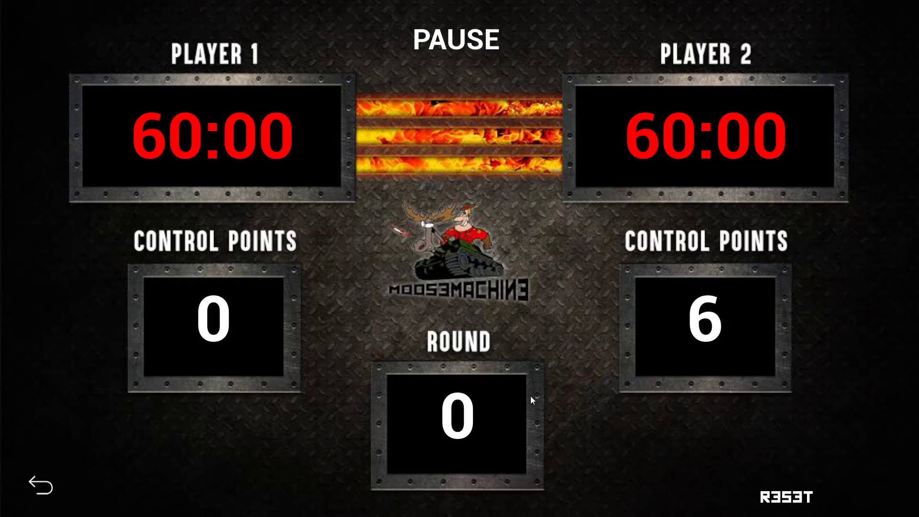
Step: Raise the round number, then lower it back to 1
left_click(467, 395)
left_click(467, 395)
left_click(467, 395)
left_click(468, 395)
left_click(467, 395)
double_click(468, 395)
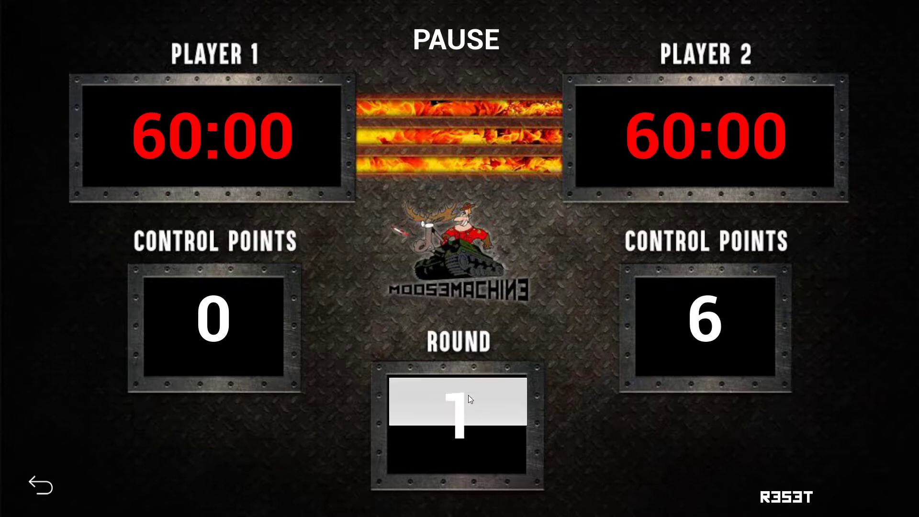
double_click(479, 434)
left_click(479, 434)
double_click(478, 434)
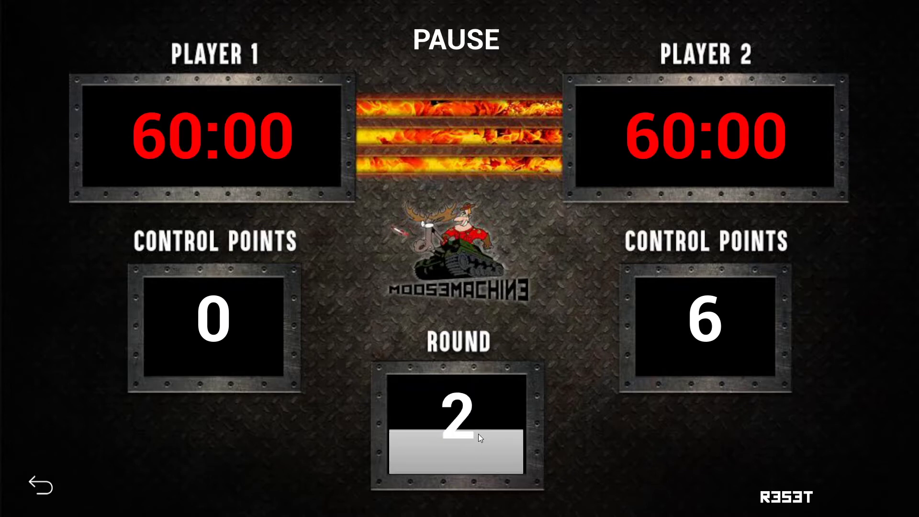
left_click(478, 434)
Step: Test the round counter past its maximum and below 1, ending at round 1
double_click(494, 392)
double_click(495, 392)
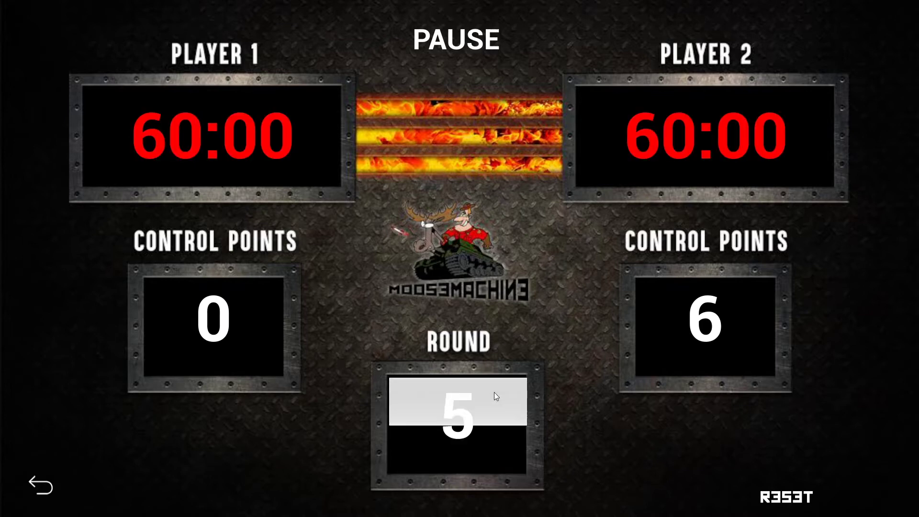
double_click(494, 393)
left_click(494, 392)
left_click(481, 449)
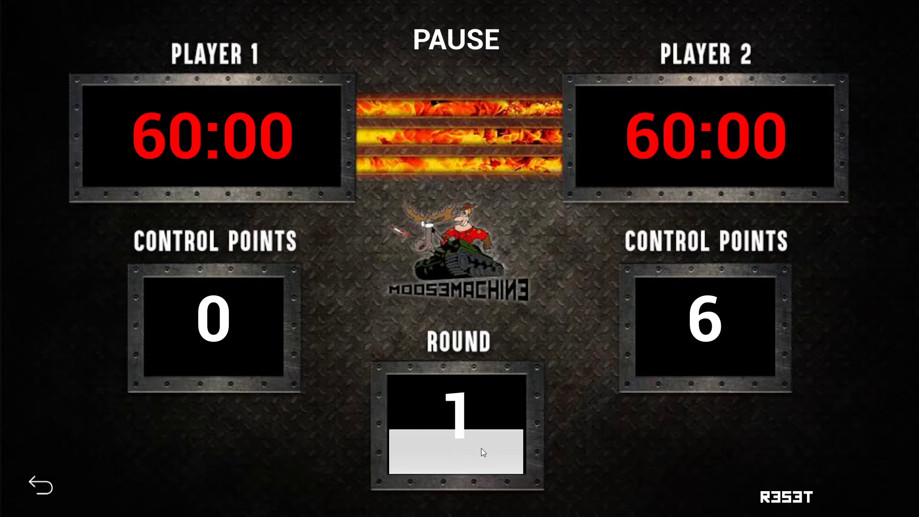
left_click(471, 411)
triple_click(472, 409)
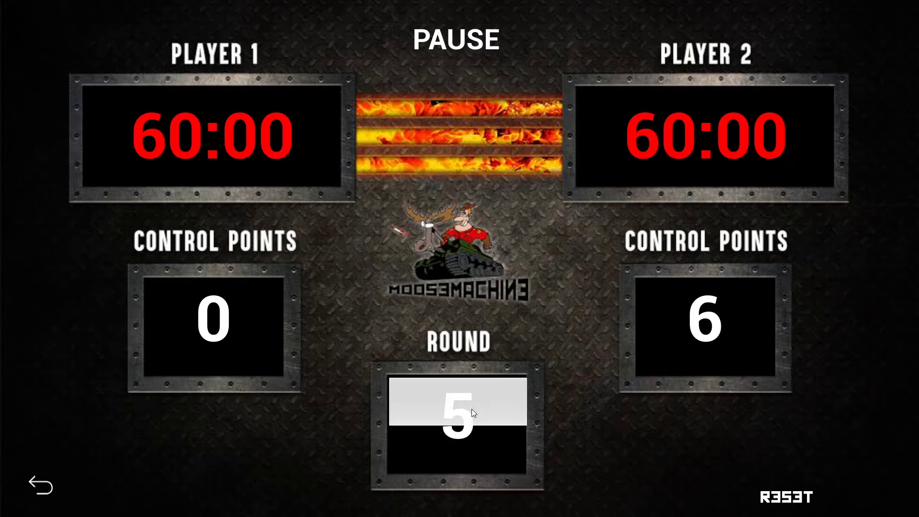
left_click(473, 409)
left_click(472, 409)
left_click(472, 409)
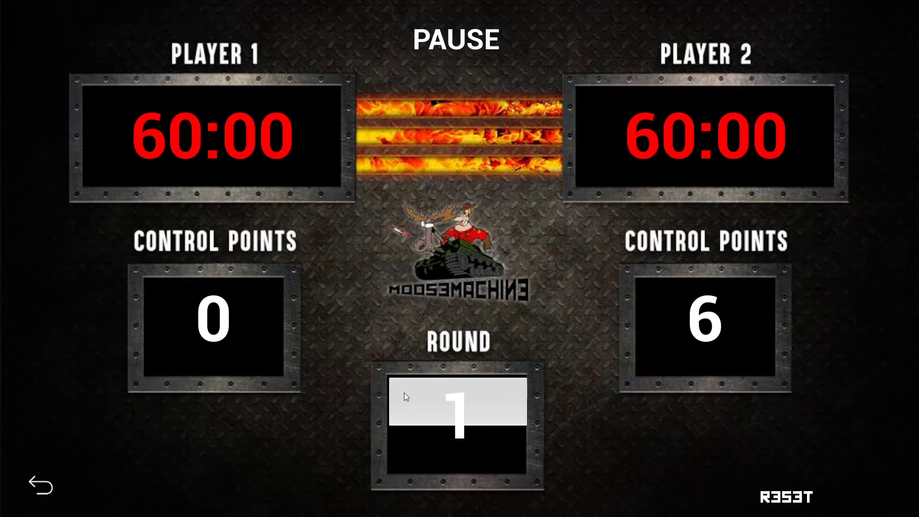
Step: Adjust Player 1's control points up and down until they read 2
left_click(250, 316)
left_click(250, 316)
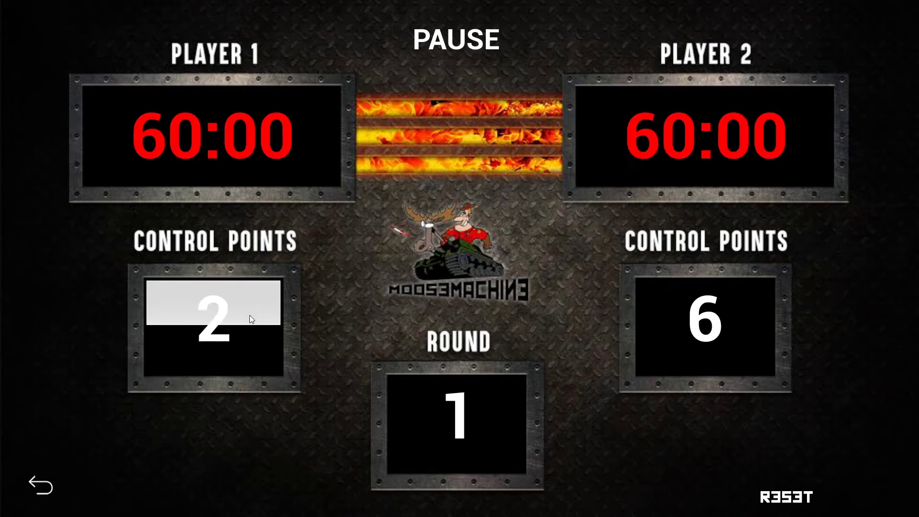
right_click(242, 319)
left_click(239, 342)
left_click(243, 318)
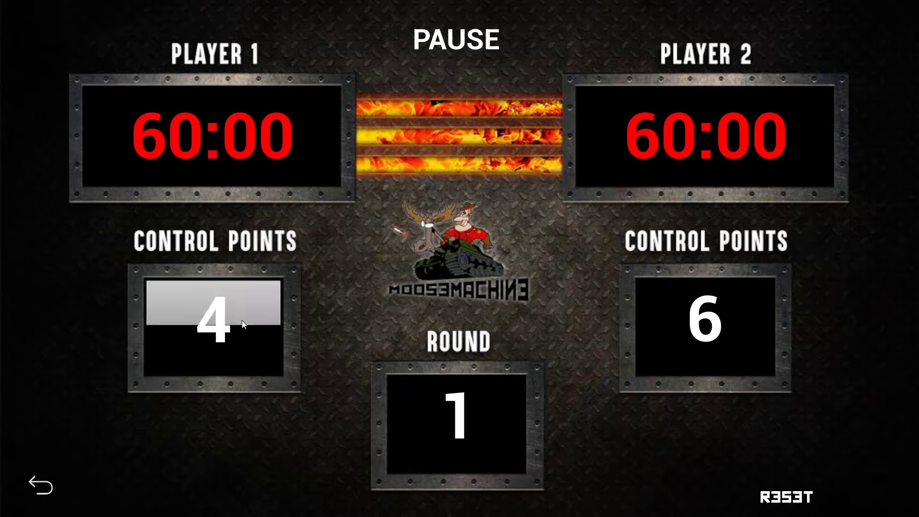
left_click(240, 341)
right_click(240, 338)
right_click(240, 338)
left_click(240, 315)
left_click(240, 314)
left_click(240, 314)
right_click(241, 337)
right_click(240, 337)
right_click(240, 338)
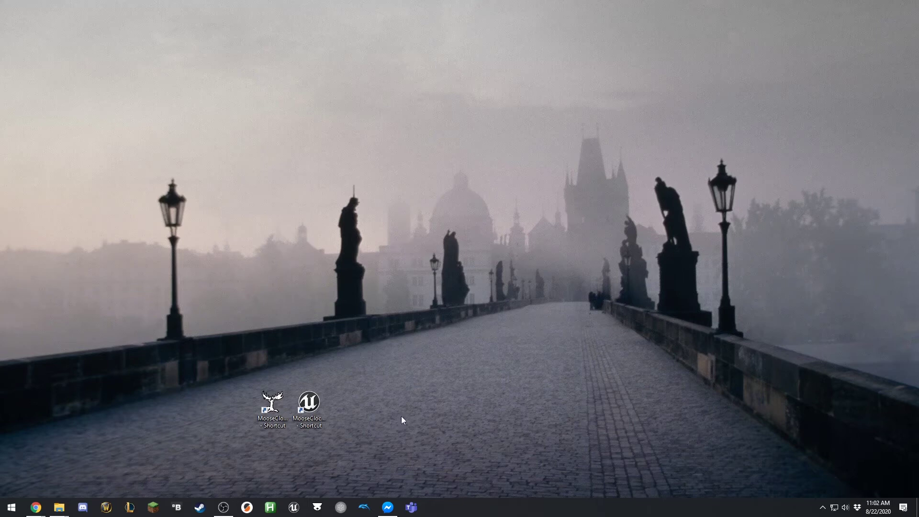
Step: Launch MooseClock PC and spread the control, Time, Cp and Round windows apart
left_click_drag(293, 410, 366, 410)
double_click(280, 411)
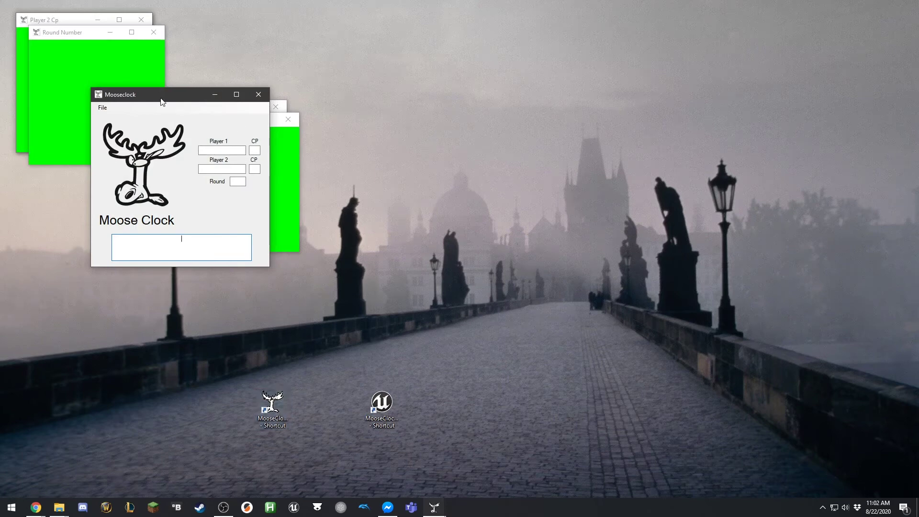
left_click_drag(161, 102, 408, 60)
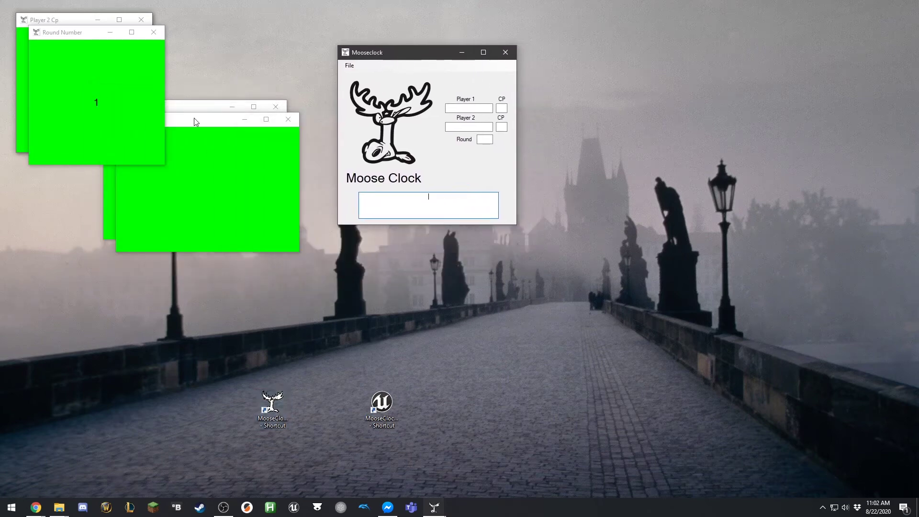
left_click_drag(195, 121, 667, 103)
left_click_drag(204, 109, 649, 269)
left_click_drag(62, 32, 235, 194)
left_click(68, 19)
left_click_drag(68, 19, 68, 195)
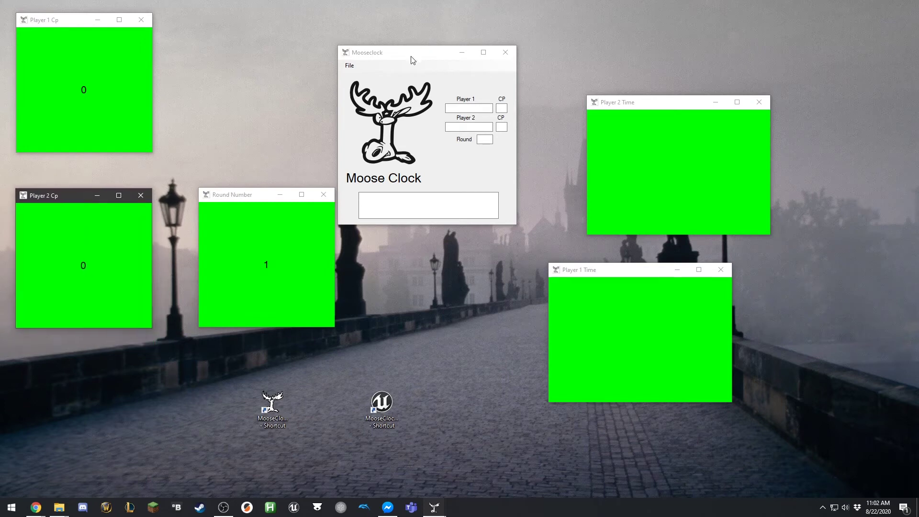
left_click(413, 60)
left_click_drag(413, 60, 430, 44)
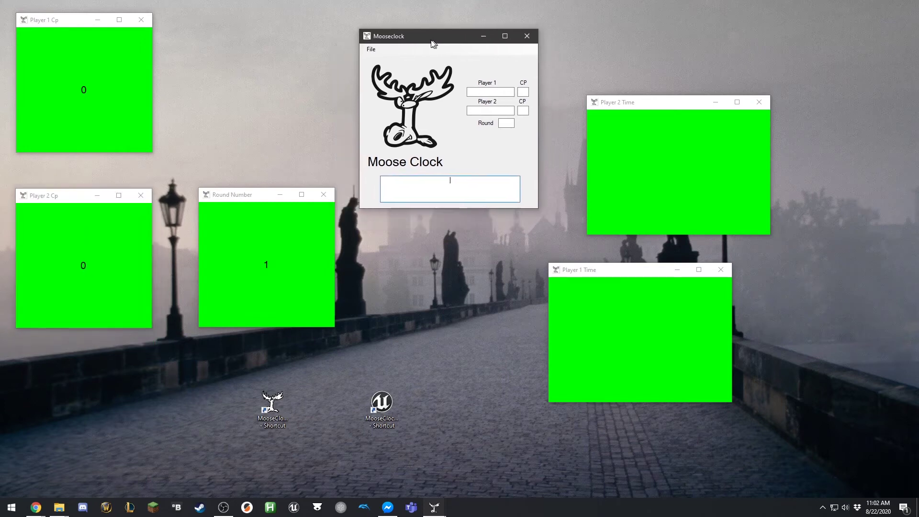
Step: Close and relaunch MooseClock PC, then close the Round, Cp and Time windows
left_click(520, 43)
double_click(265, 405)
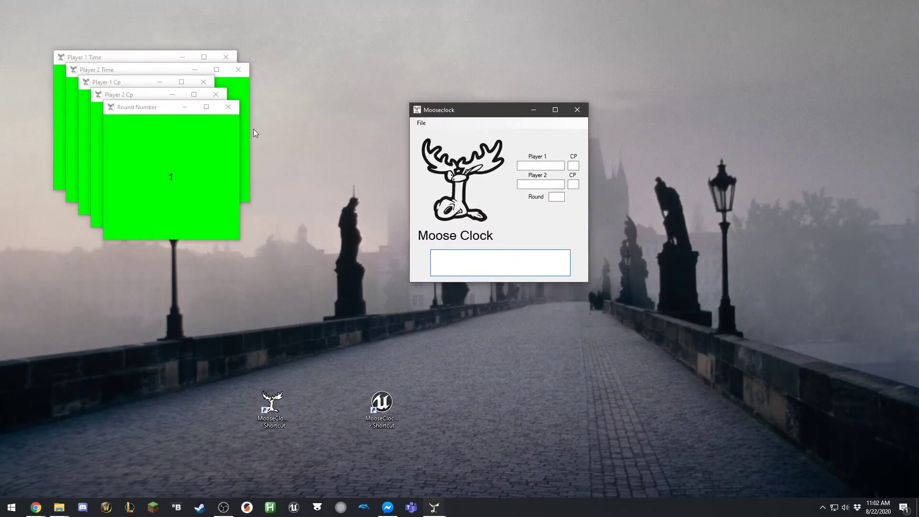
left_click(228, 107)
left_click(216, 95)
left_click(204, 82)
left_click(238, 69)
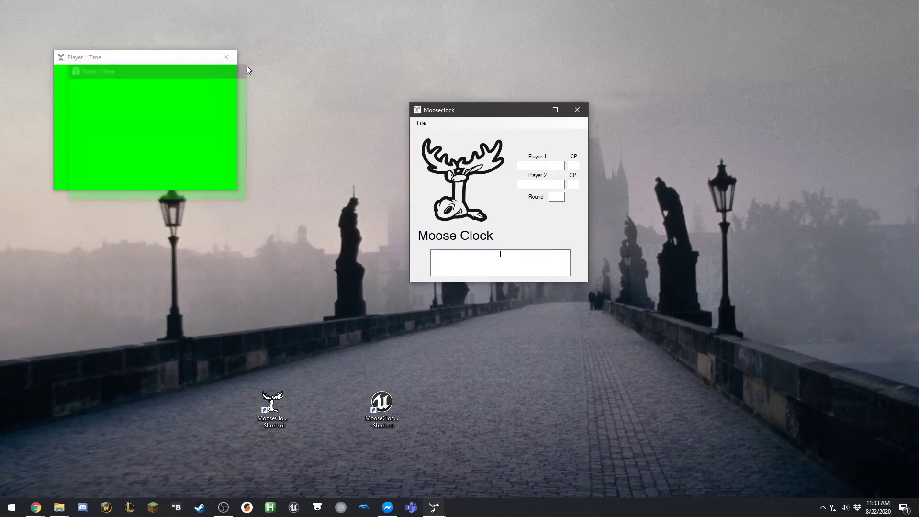
left_click(228, 58)
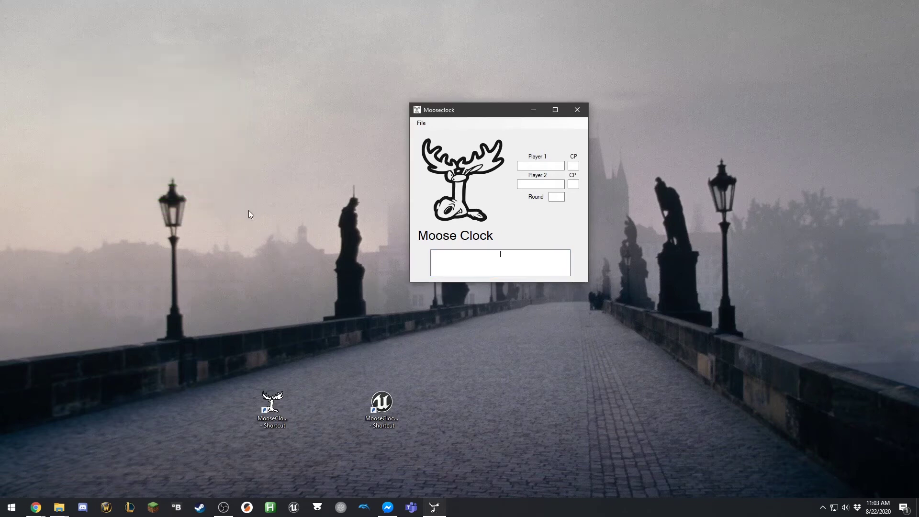
Step: Open File > Settings, close it unchanged, then exit MooseClock PC via File > Exit
left_click(421, 123)
left_click(431, 134)
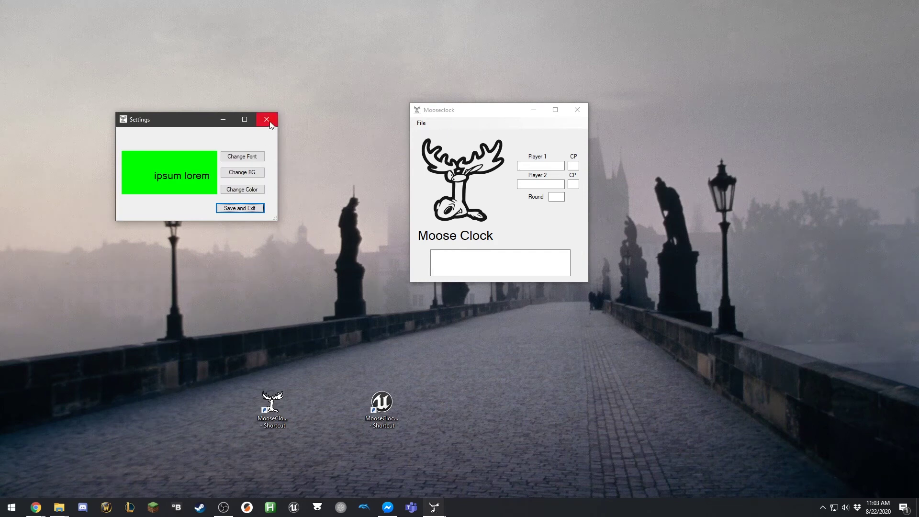
left_click(266, 119)
left_click(422, 123)
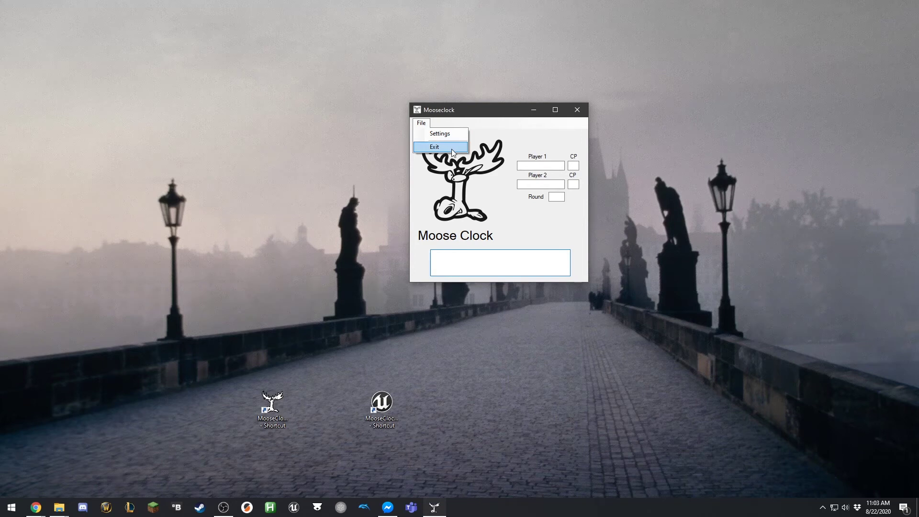
left_click(452, 149)
Step: Relaunch MooseClock PC and drag the control, Round and Cp windows apart
double_click(280, 411)
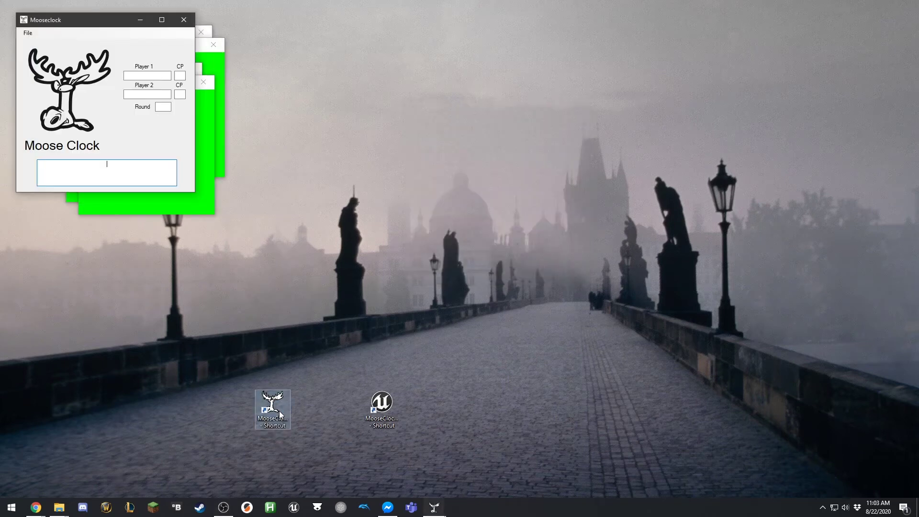
left_click_drag(92, 19, 425, 61)
left_click_drag(139, 88, 187, 249)
left_click_drag(118, 73, 563, 241)
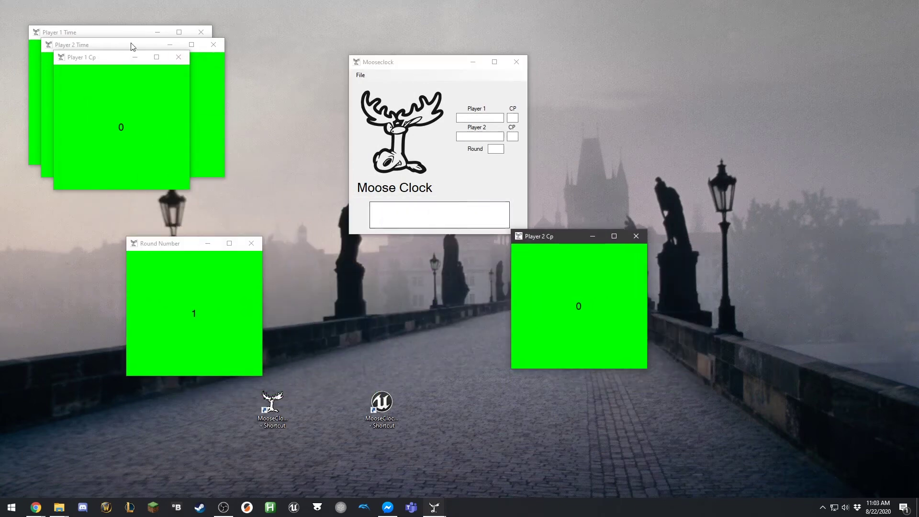
left_click_drag(113, 59, 349, 154)
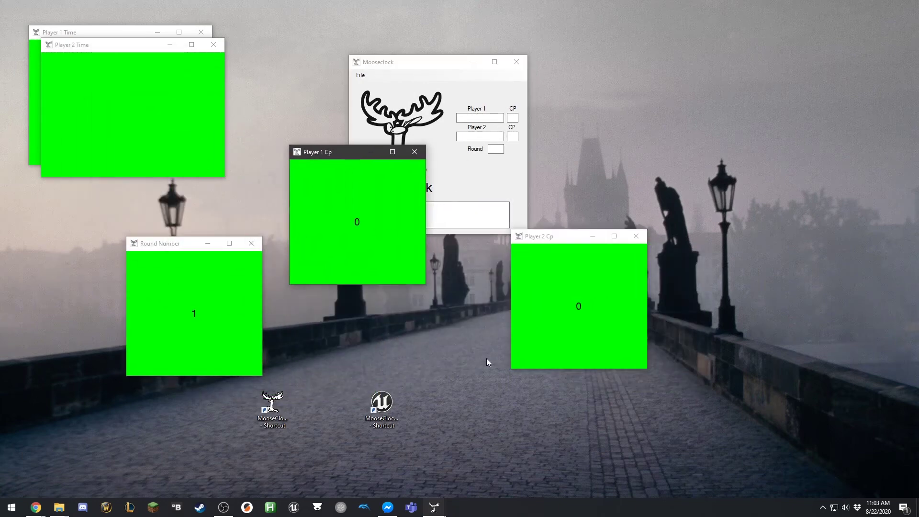
left_click(388, 416)
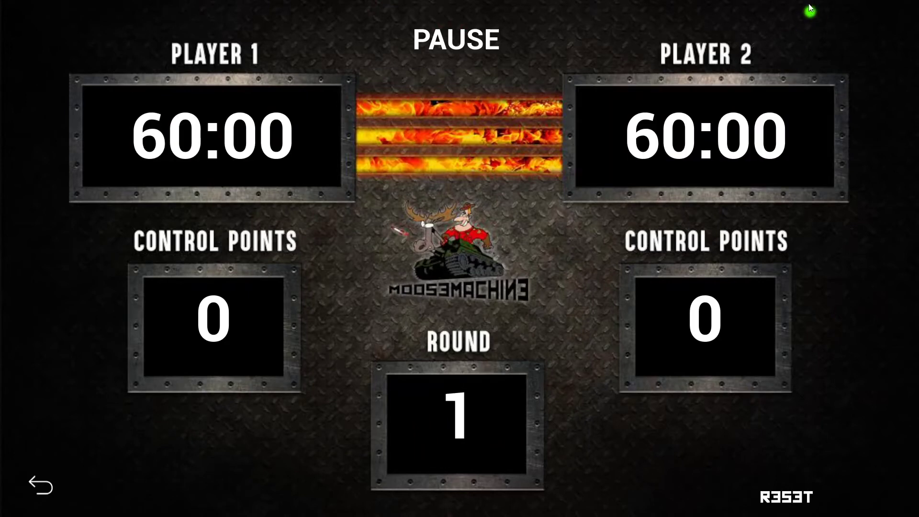
Step: End both players' turns and start Player 1's countdown, mirrored in the Moose Clock window
left_click(755, 169)
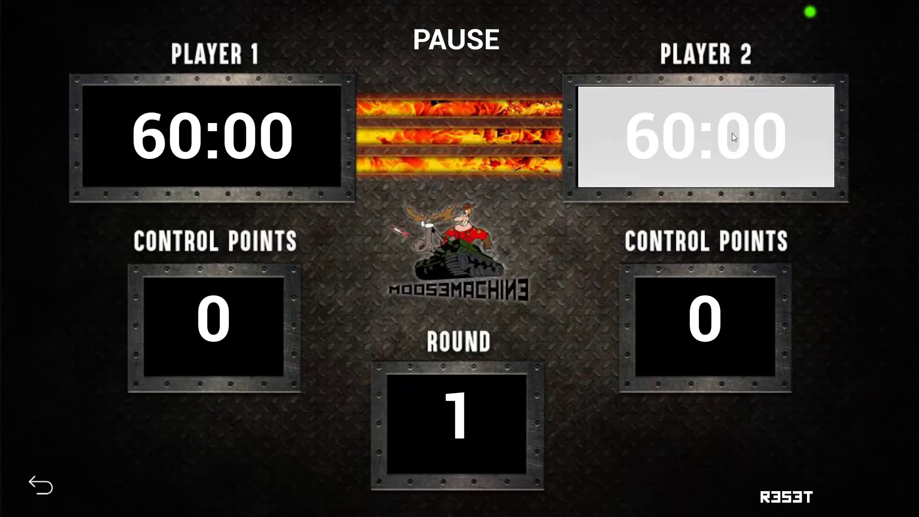
left_click(300, 128)
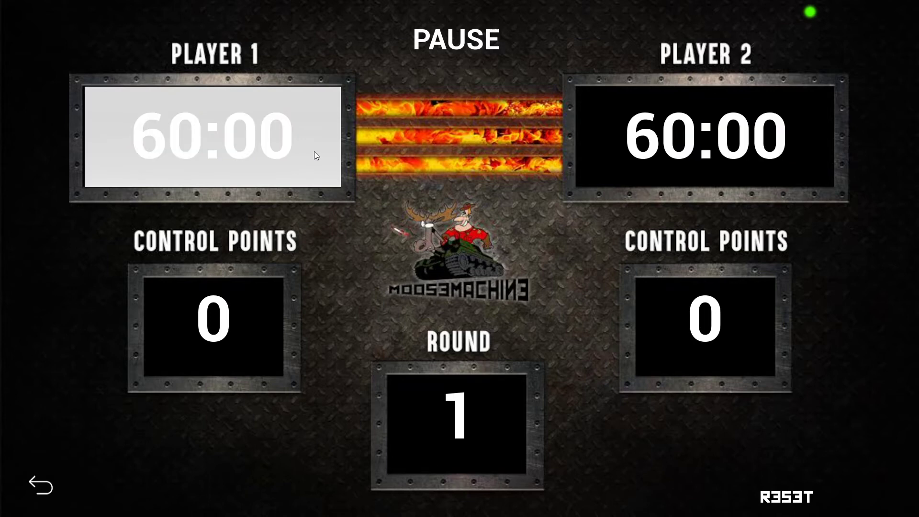
key("alt+Tab")
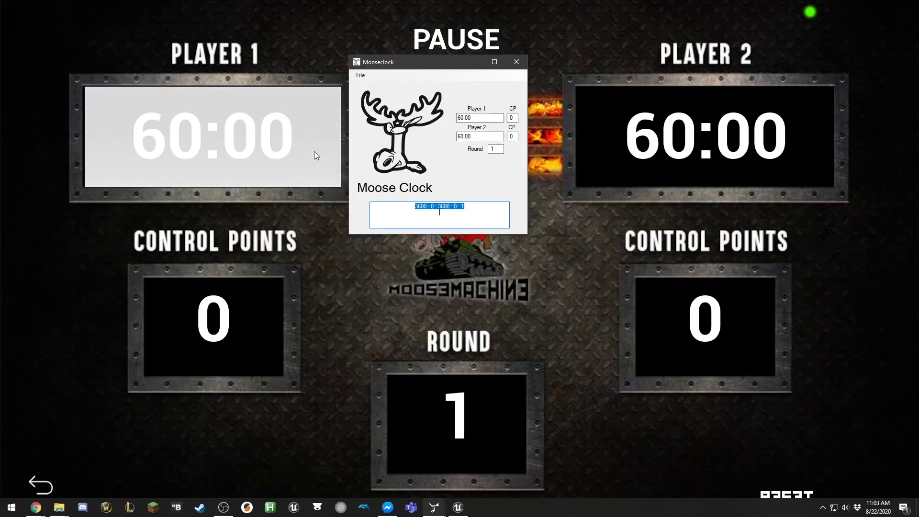
left_click(471, 117)
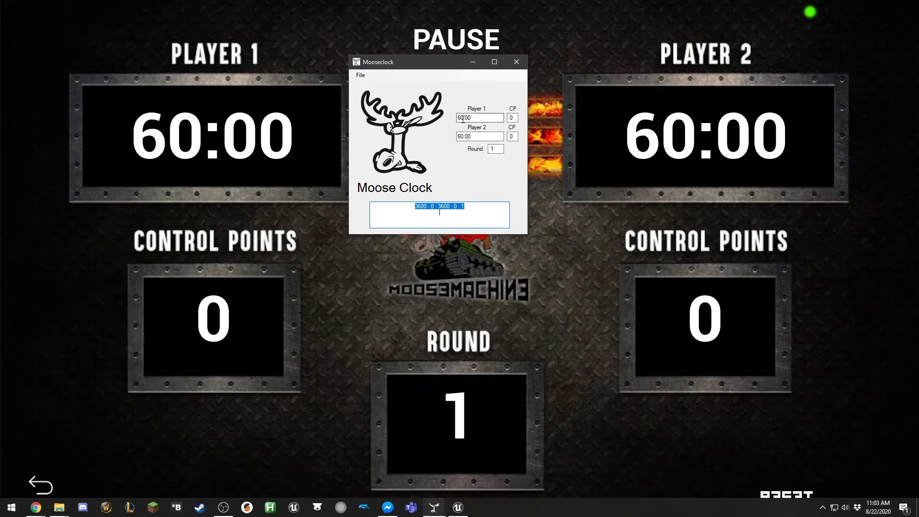
left_click(750, 126)
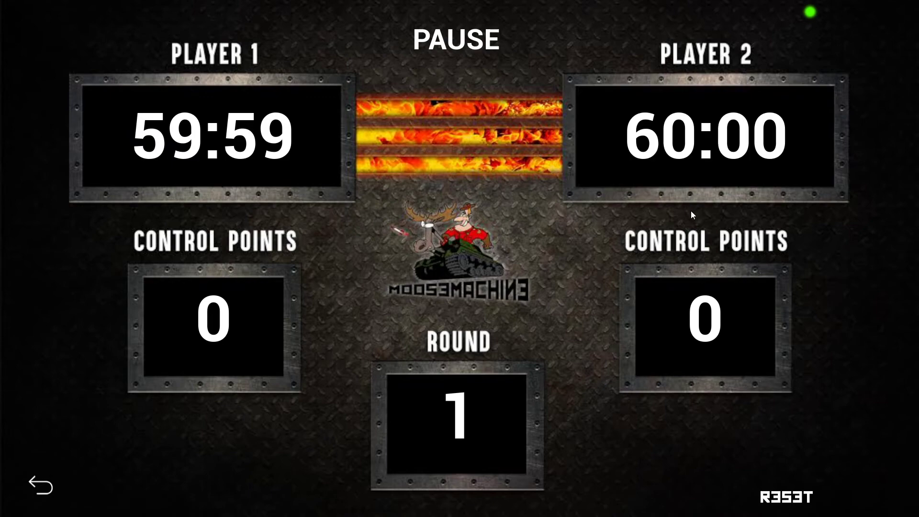
key("alt+Tab")
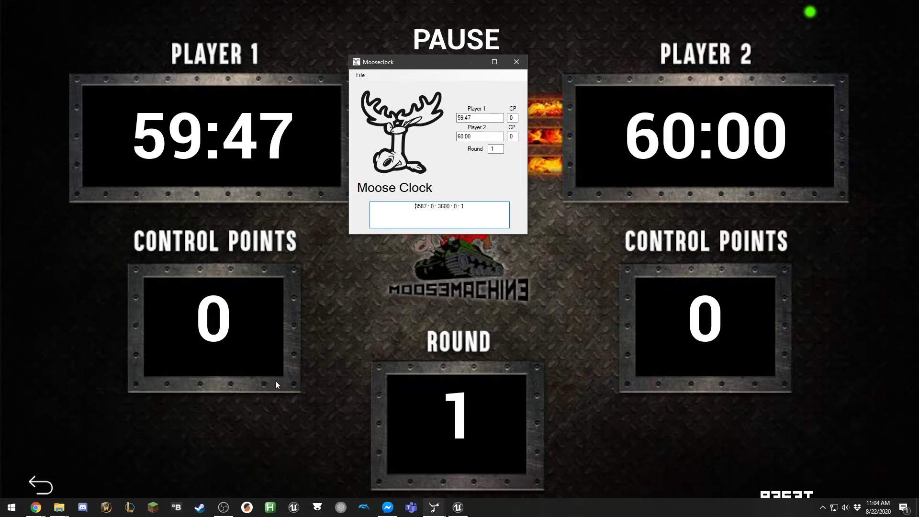
Step: Set the display background to bright green in File > Settings and save
left_click(363, 76)
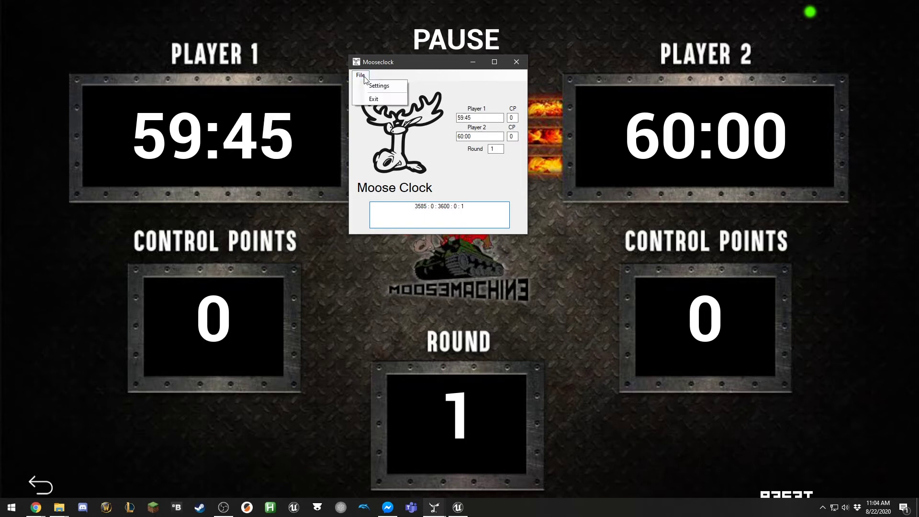
left_click(379, 86)
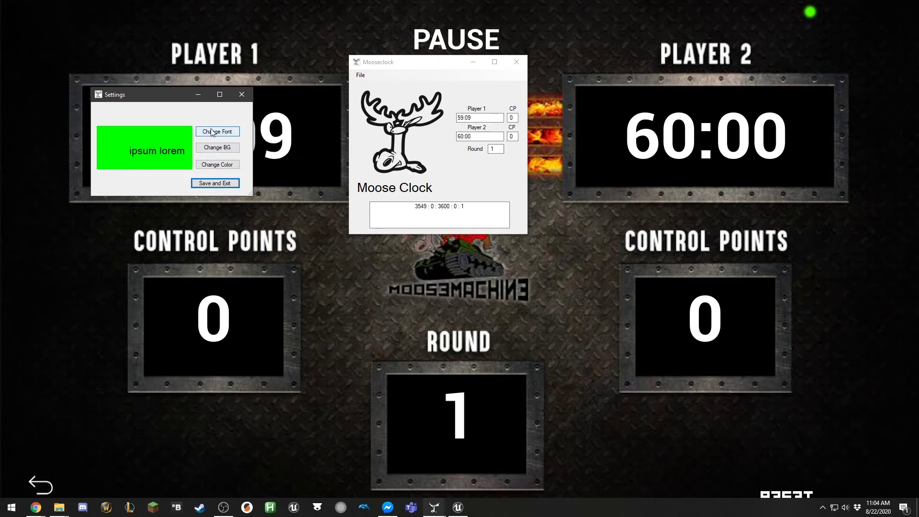
left_click(218, 183)
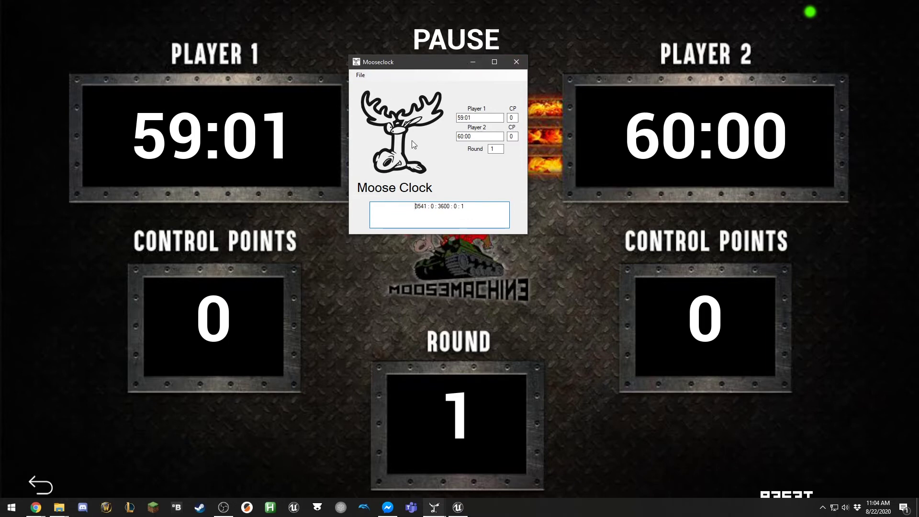
Step: Move the Player 1 Cp window lower left and Player 2 Cp lower right
key("alt+Tab")
key("alt+Tab")
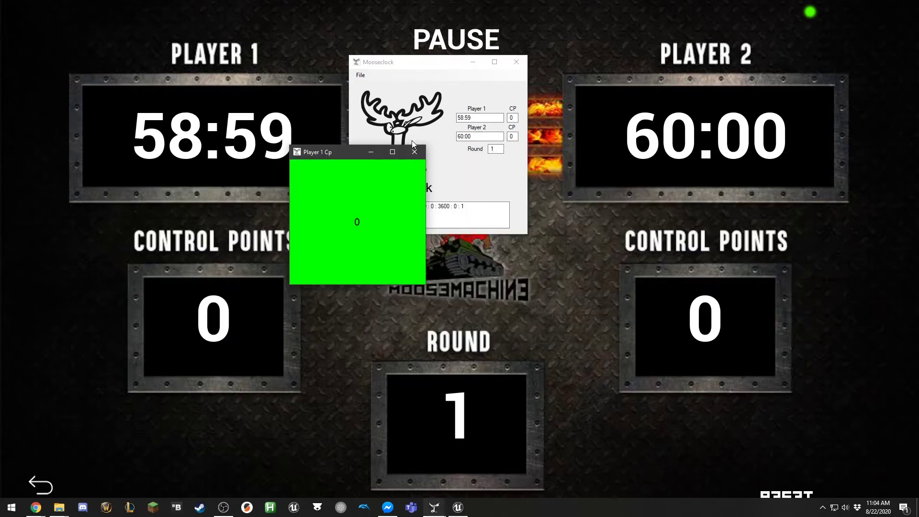
left_click_drag(327, 153, 100, 341)
key("alt+Tab")
key("alt+Tab")
key("alt+Tab")
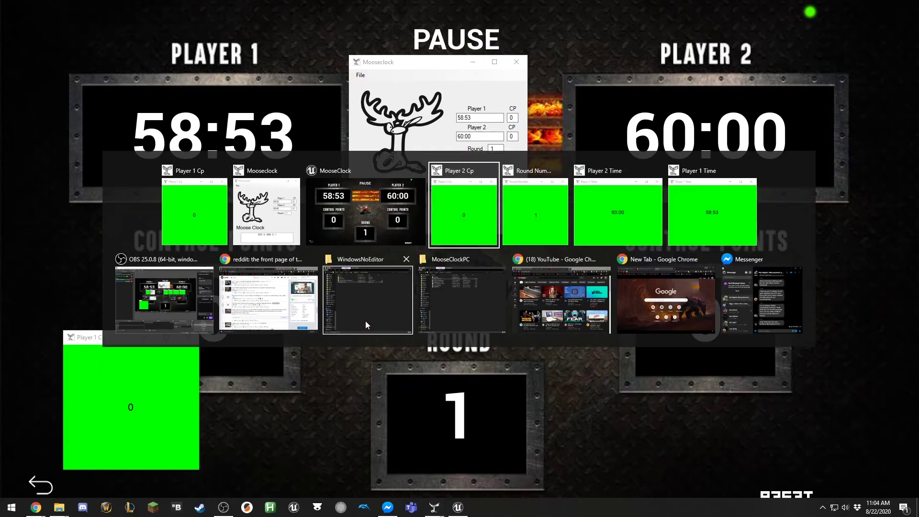
left_click_drag(557, 237, 770, 342)
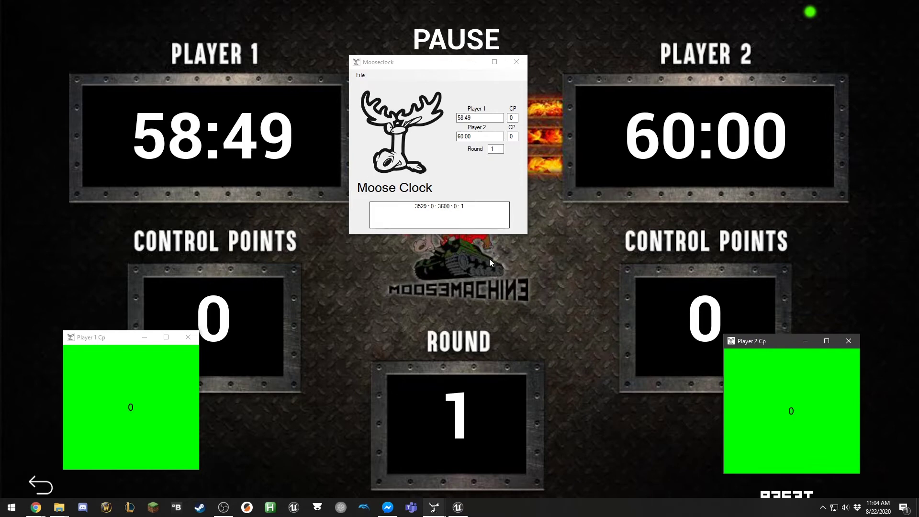
Step: Place Player 2 Time right, Round Number bottom centre and Player 1 Time top-left
key("alt+Tab")
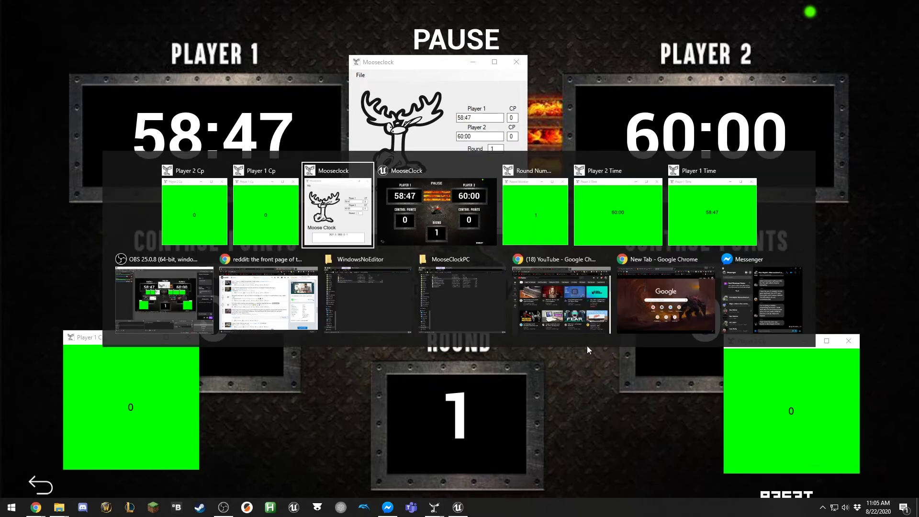
key("alt+Tab")
key("alt+Tab")
key("alt+Tab")
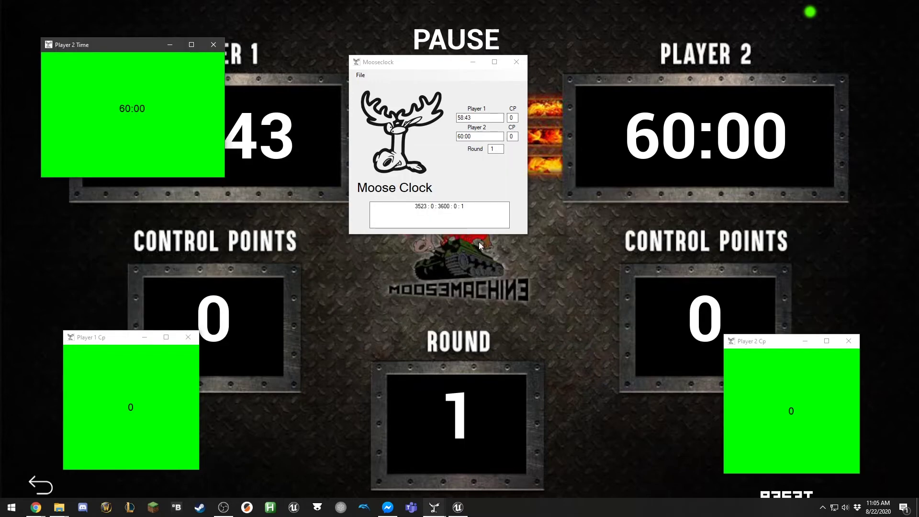
left_click_drag(124, 49, 789, 139)
key("alt+Tab")
key("alt+Tab")
key("alt+Tab")
key("alt+Tab")
key("alt+Tab")
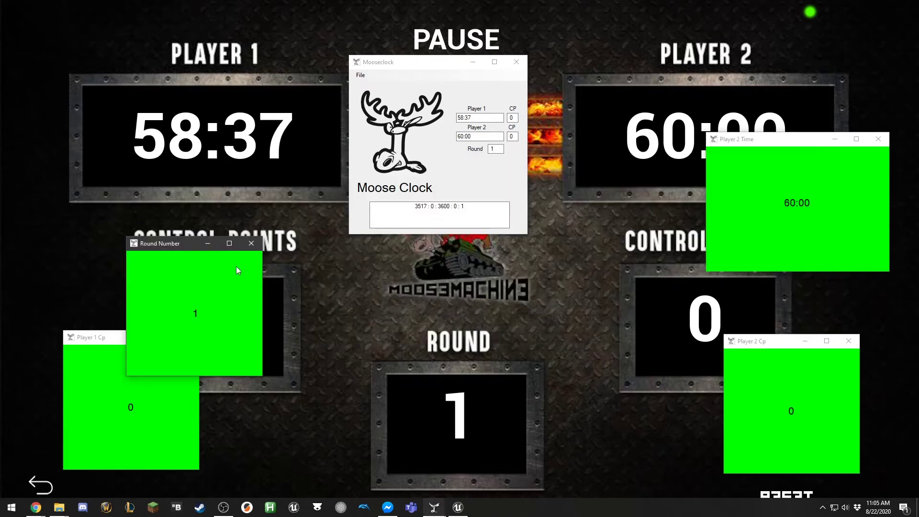
left_click_drag(171, 248, 335, 402)
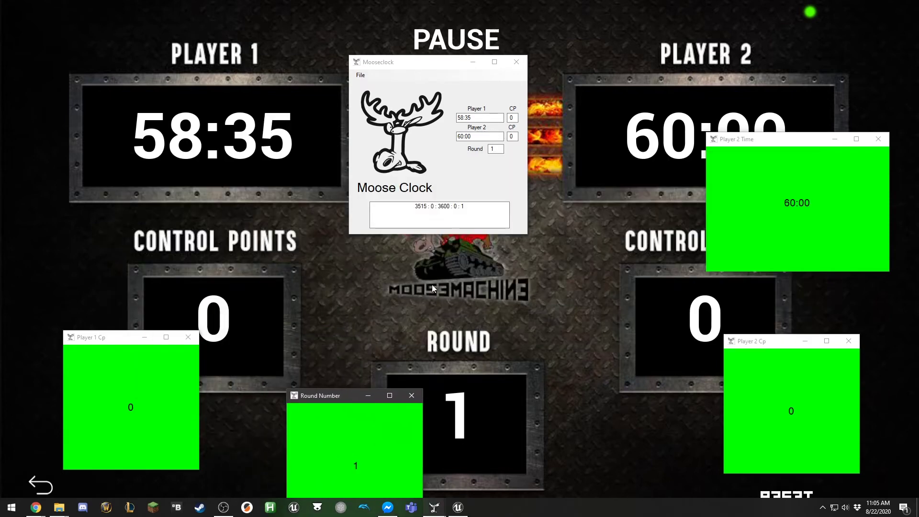
key("alt+Tab")
key("alt+Tab")
key("alt+Tab")
key("alt+Tab")
key("alt+Tab")
key("alt+Tab")
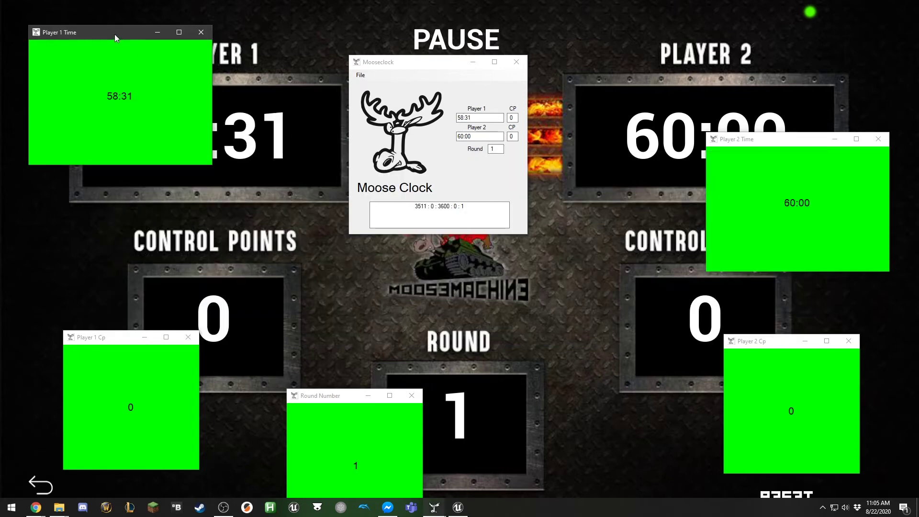
left_click_drag(117, 37, 86, 43)
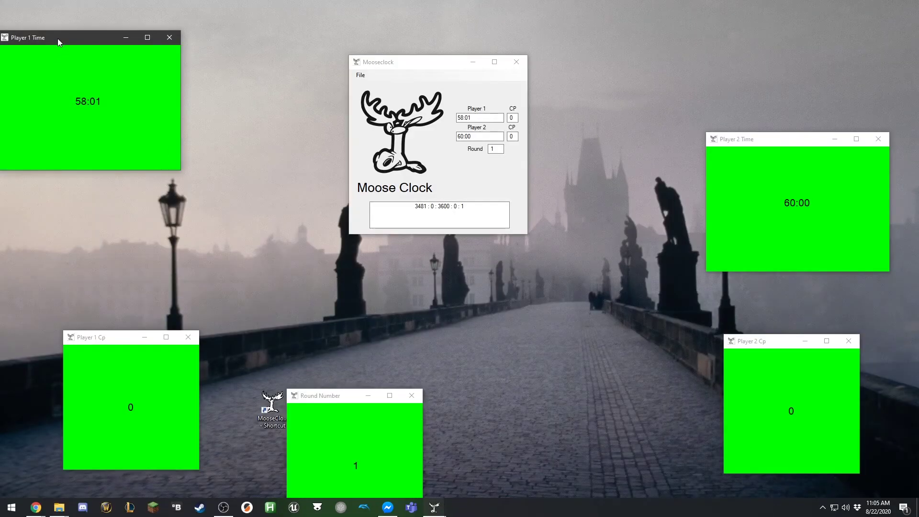
Step: Reposition the Player 1 Time, Player 2 Time, Round Number and Player 1 Cp readout windows
left_click_drag(58, 39, 97, 71)
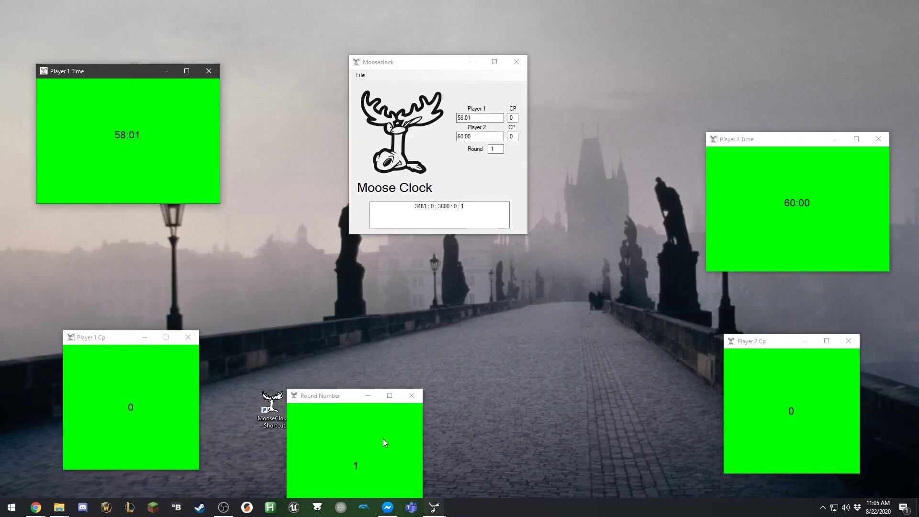
left_click_drag(111, 71, 109, 108)
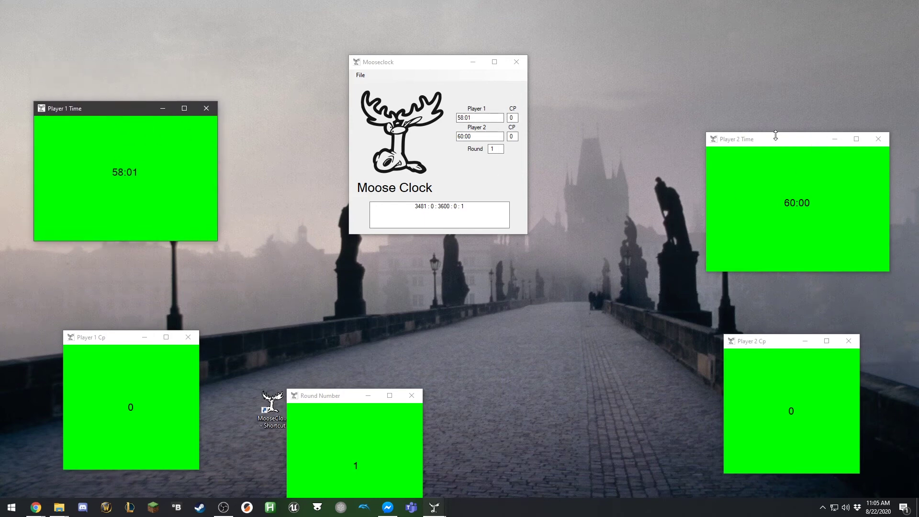
left_click_drag(777, 140, 761, 123)
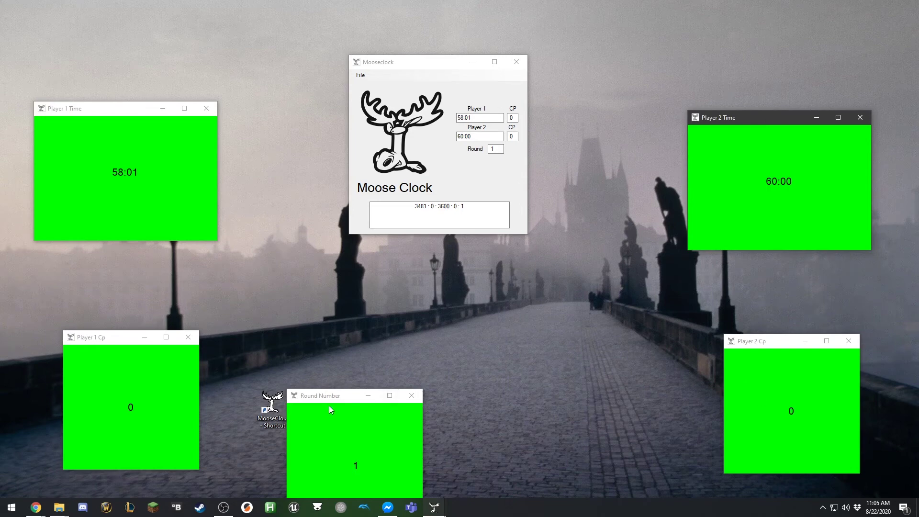
left_click_drag(326, 396, 406, 335)
left_click_drag(104, 340, 112, 302)
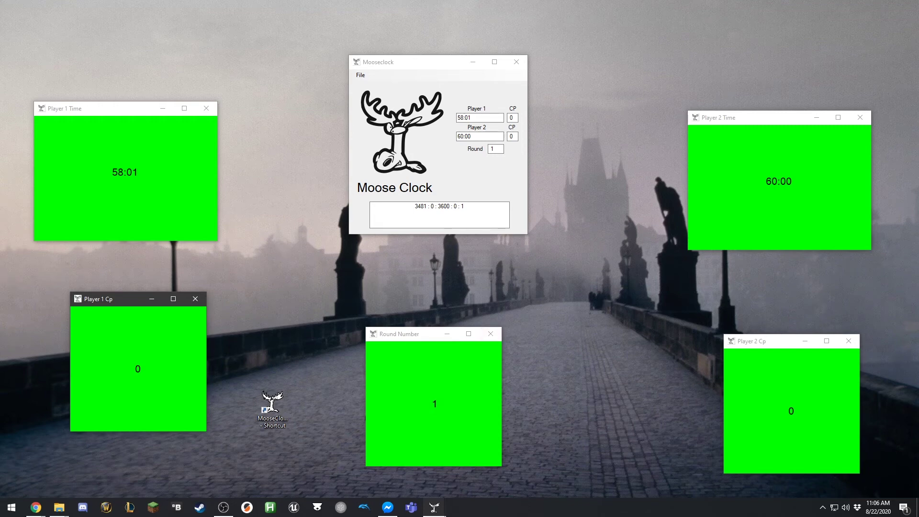
Step: Bring OBS Studio to the front and move its window to the top of the screen
key("alt+Tab")
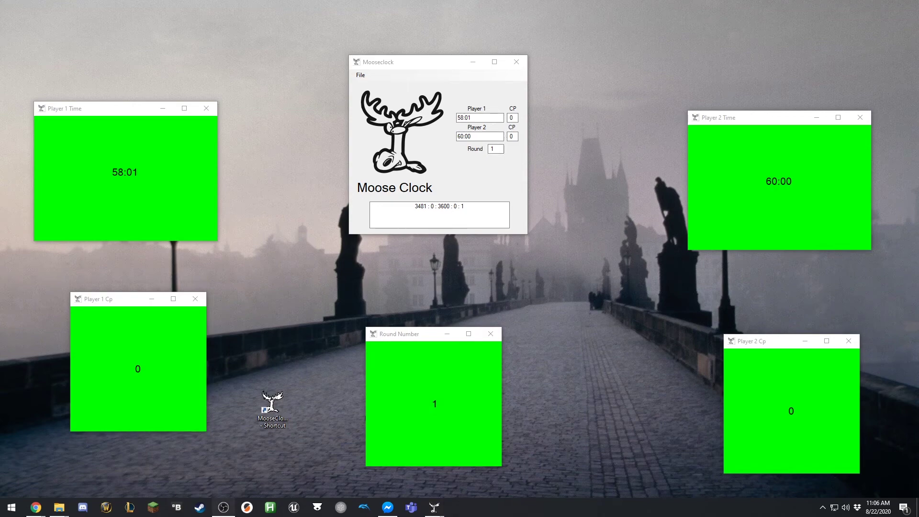
key("alt+Tab")
left_click_drag(344, 117, 354, 1)
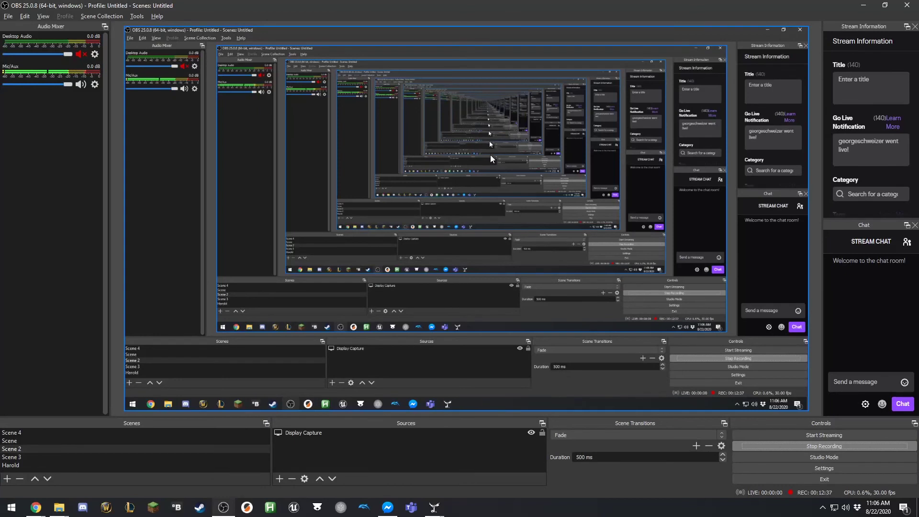